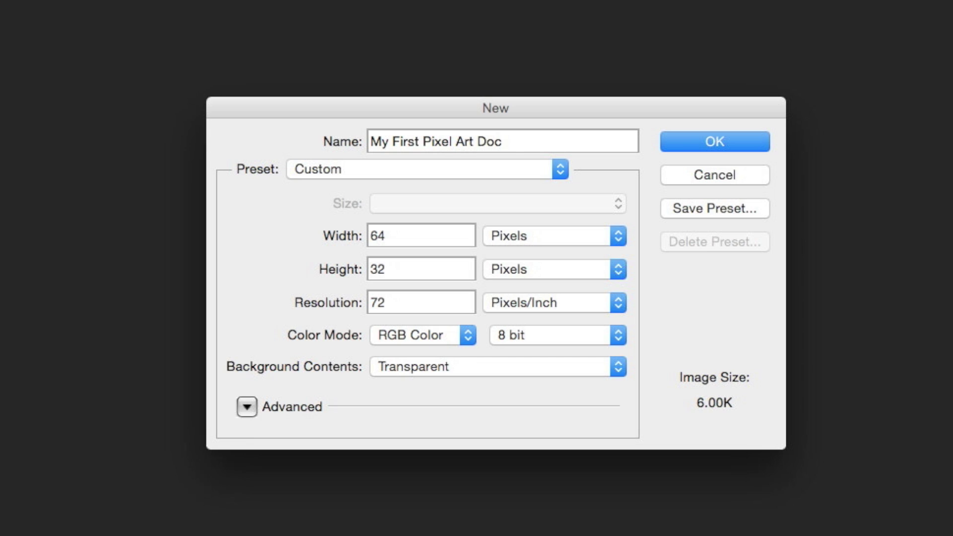
# - Set the resolution to 72 ppi for the transparent 64×32 px document 'My First Pixel Art Doc'
pyautogui.doubleClick(390, 299)
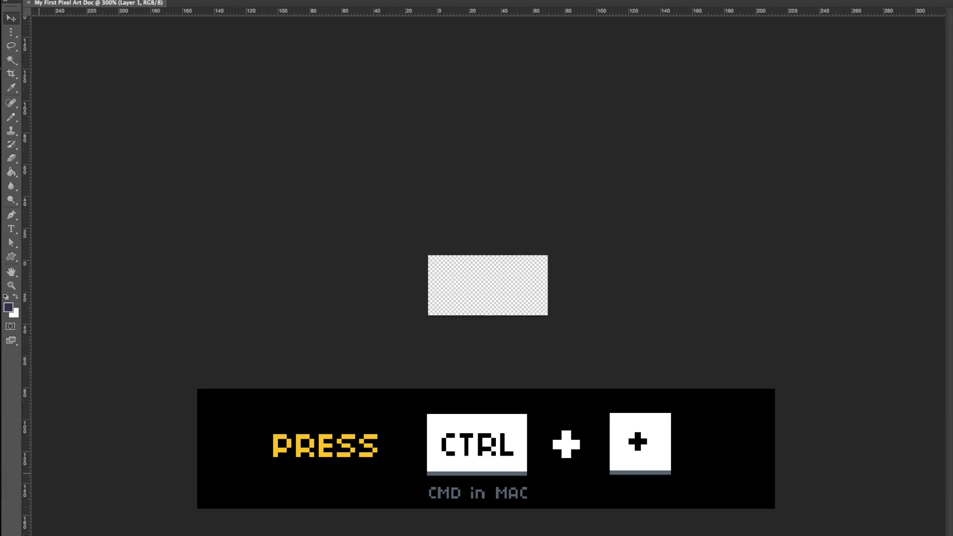
pyautogui.hotkey('ctrl', '+')
pyautogui.hotkey('ctrl', '+')
pyautogui.hotkey('ctrl', '+')
pyautogui.hotkey('ctrl', '+')
pyautogui.hotkey('ctrl', '+')
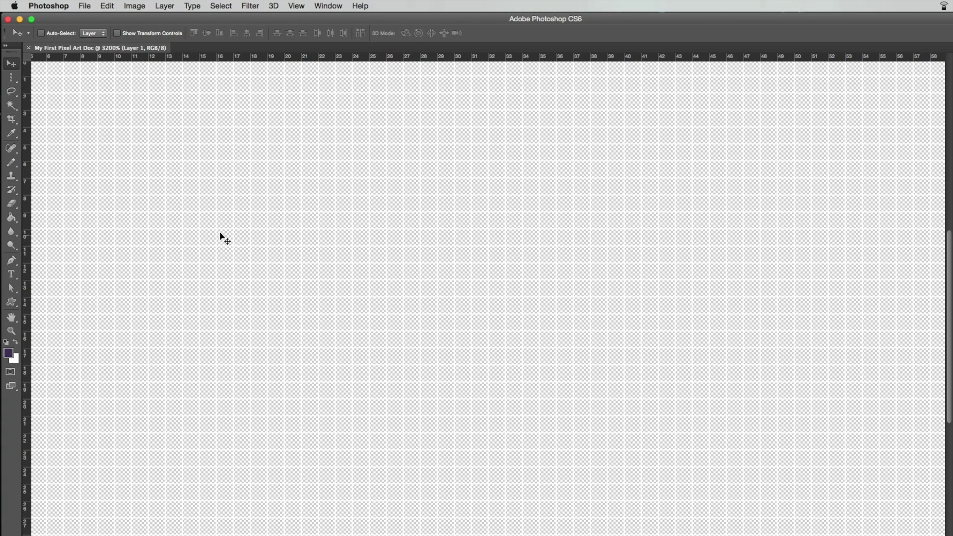
# - Turn off Pixel Grid under View > Show
pyautogui.click(297, 6)
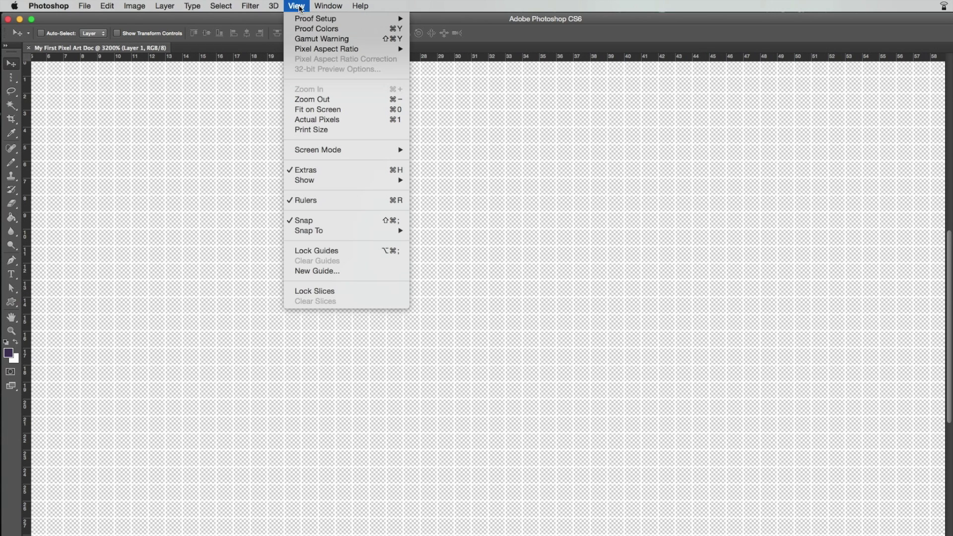
pyautogui.moveTo(317, 182)
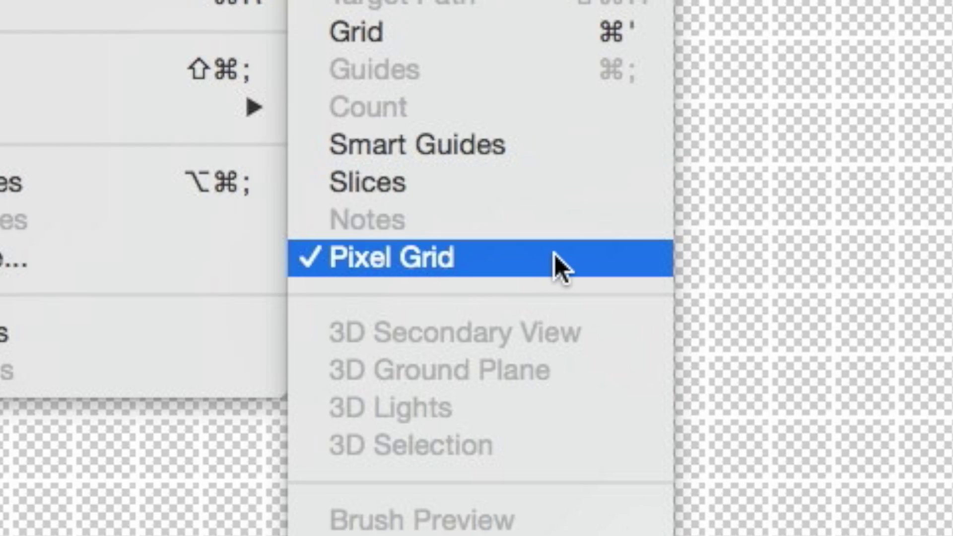
pyautogui.click(484, 272)
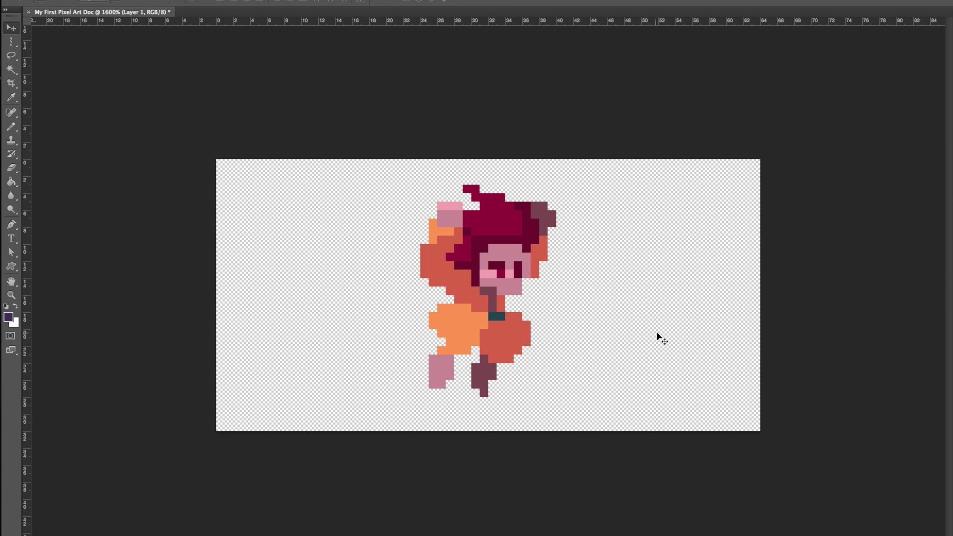
# - Free-transform the character sprite, dragging a corner inward to try shrinking it
pyautogui.hotkey('ctrl', 't')
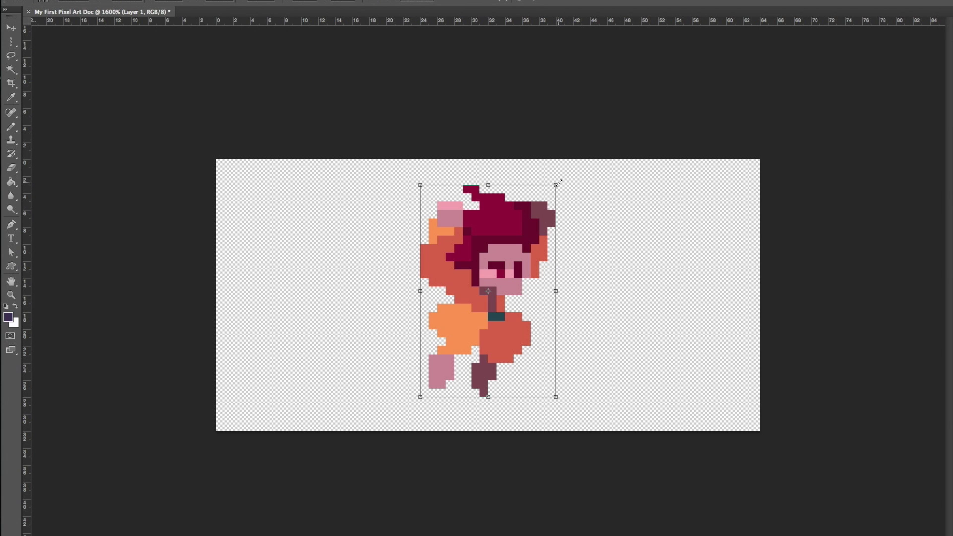
pyautogui.moveTo(560, 181); pyautogui.dragTo(512, 214)
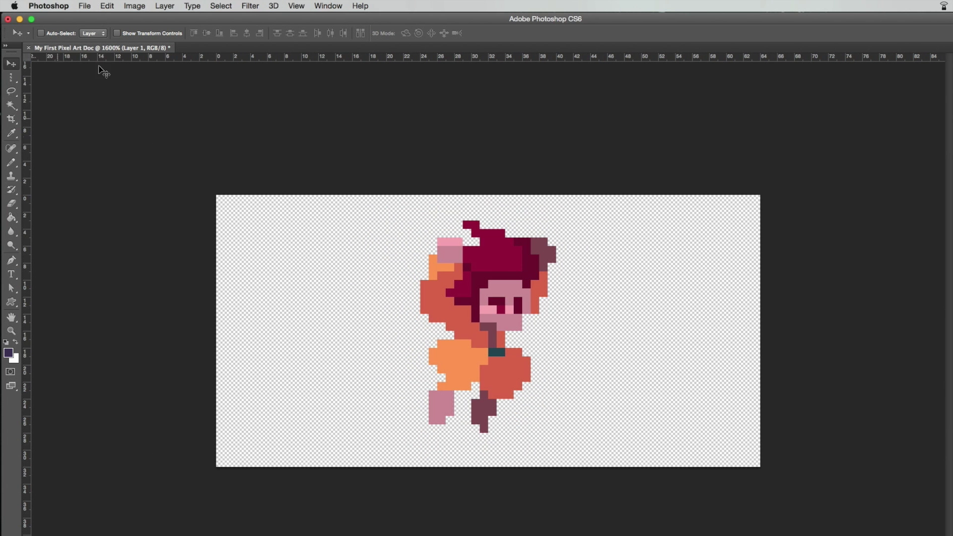
# - Set the default Image Interpolation to Nearest Neighbor in General preferences
pyautogui.click(55, 6)
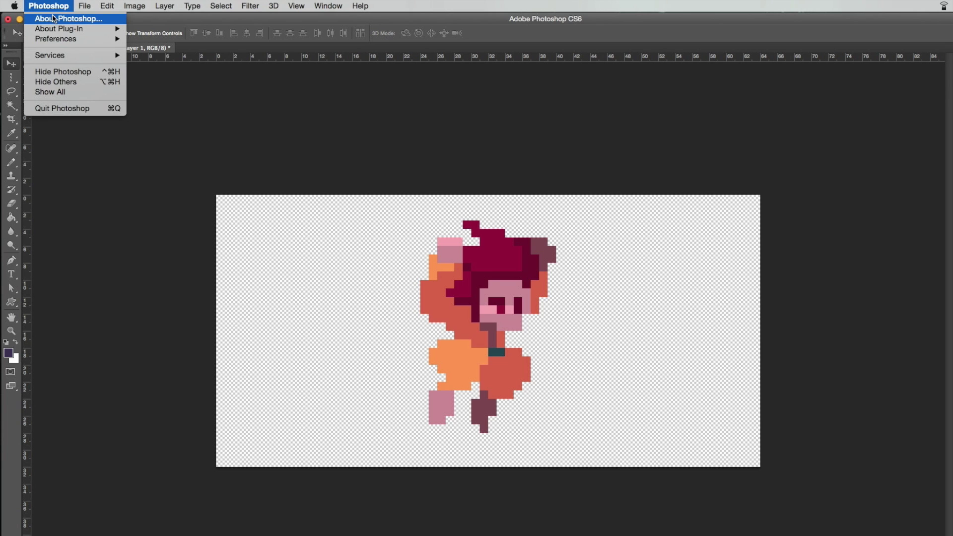
pyautogui.moveTo(58, 39)
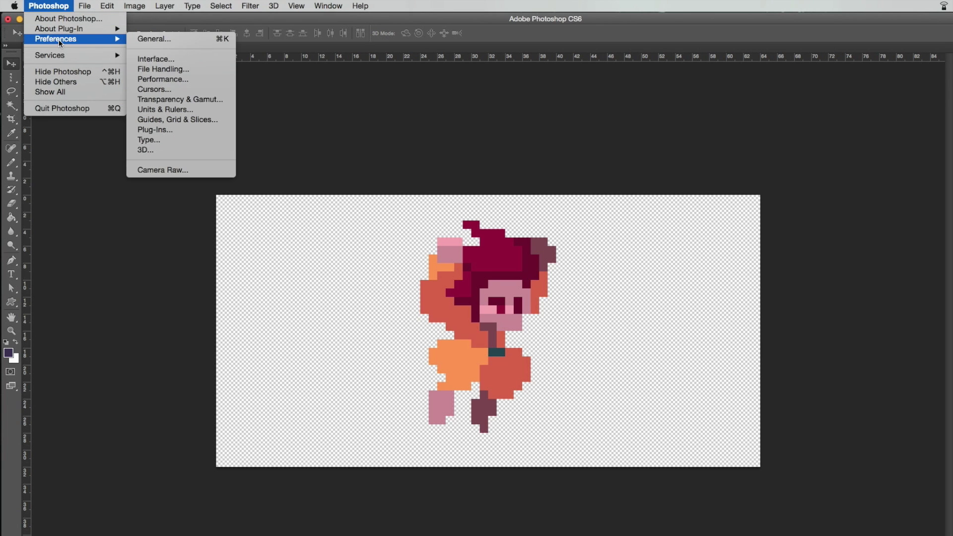
pyautogui.click(144, 38)
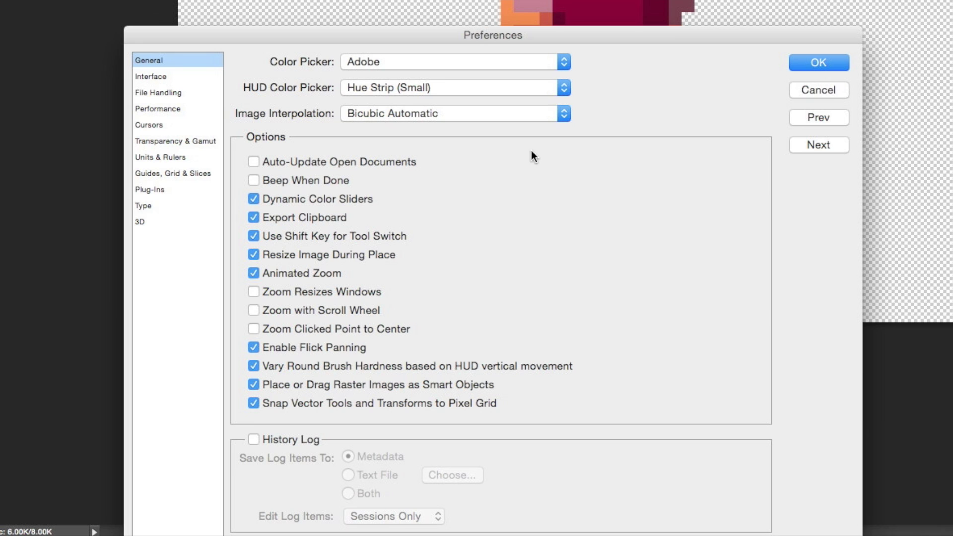
pyautogui.click(558, 111)
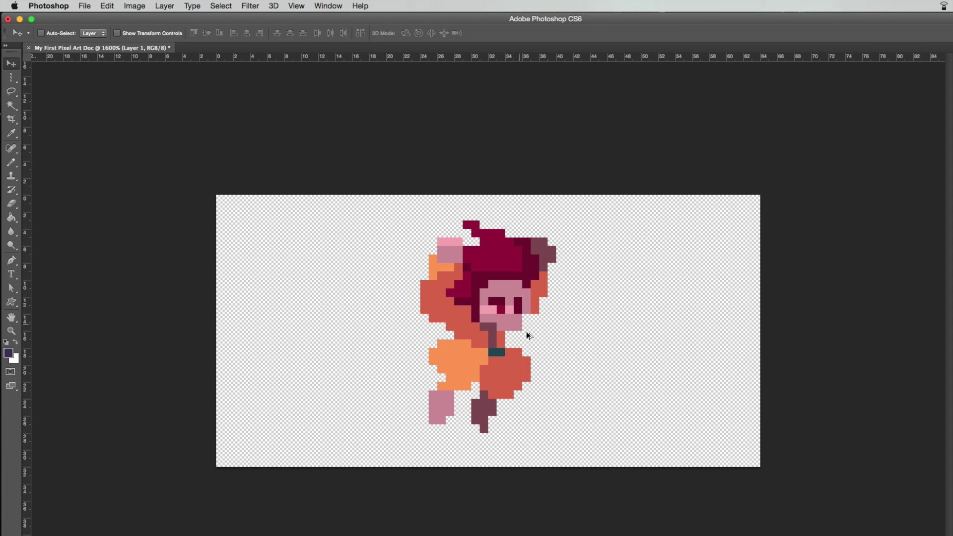
# - Scale the sprite to about 56% with Nearest Neighbor interpolation and zoom in
pyautogui.hotkey('ctrl', 't')
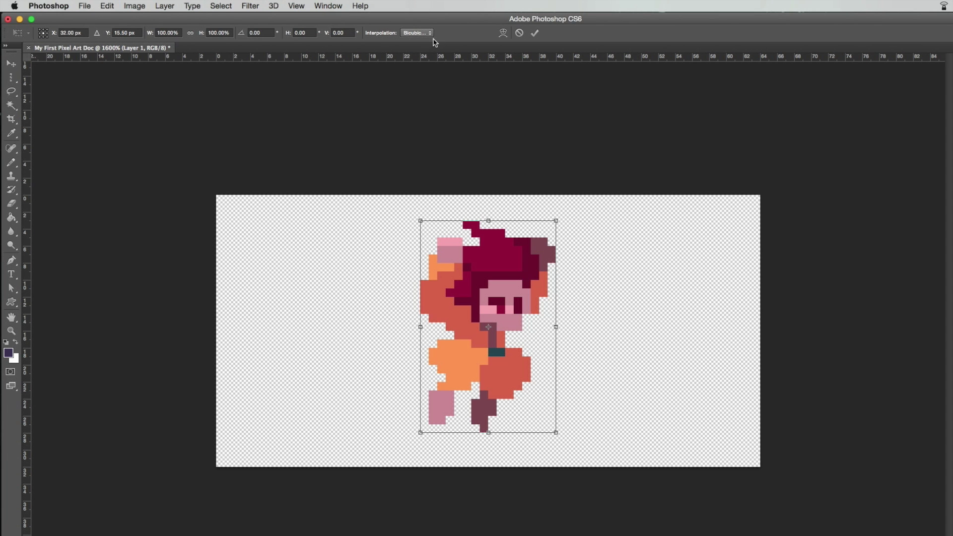
pyautogui.click(430, 35)
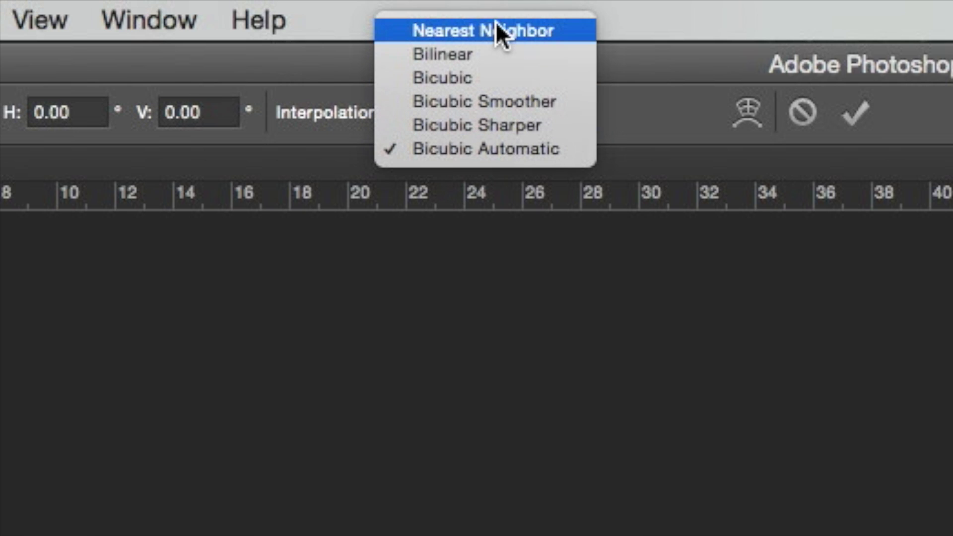
pyautogui.click(571, 32)
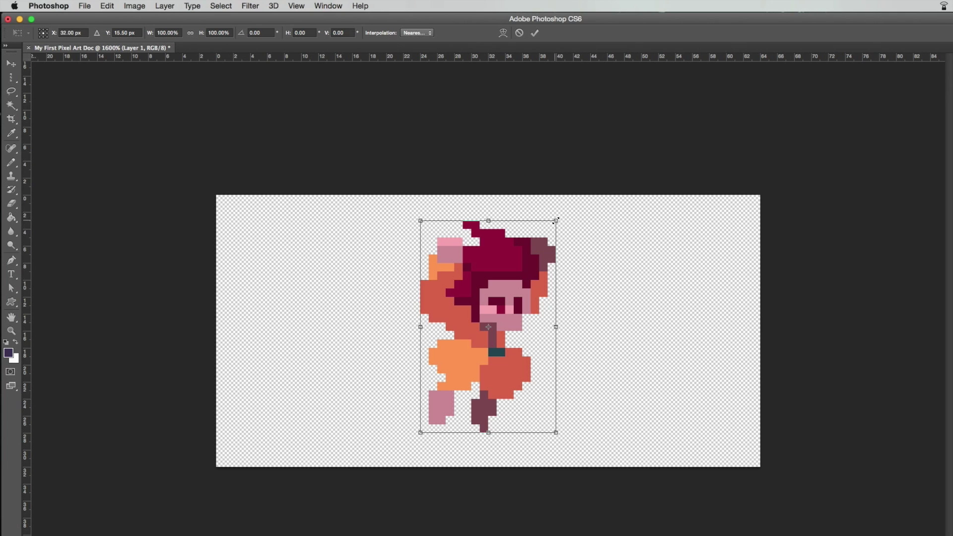
pyautogui.moveTo(556, 220); pyautogui.dragTo(522, 263)
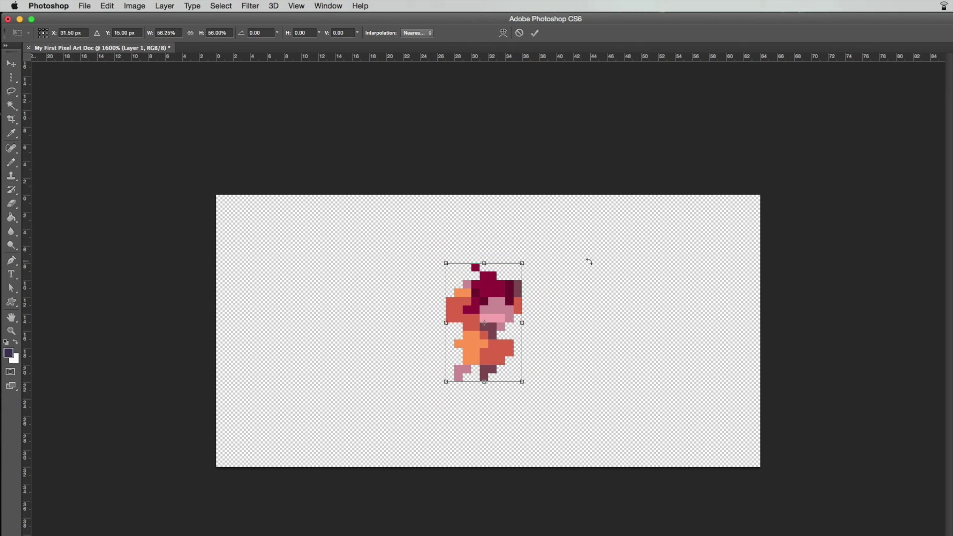
pyautogui.press('Return')
pyautogui.press('super+equal')
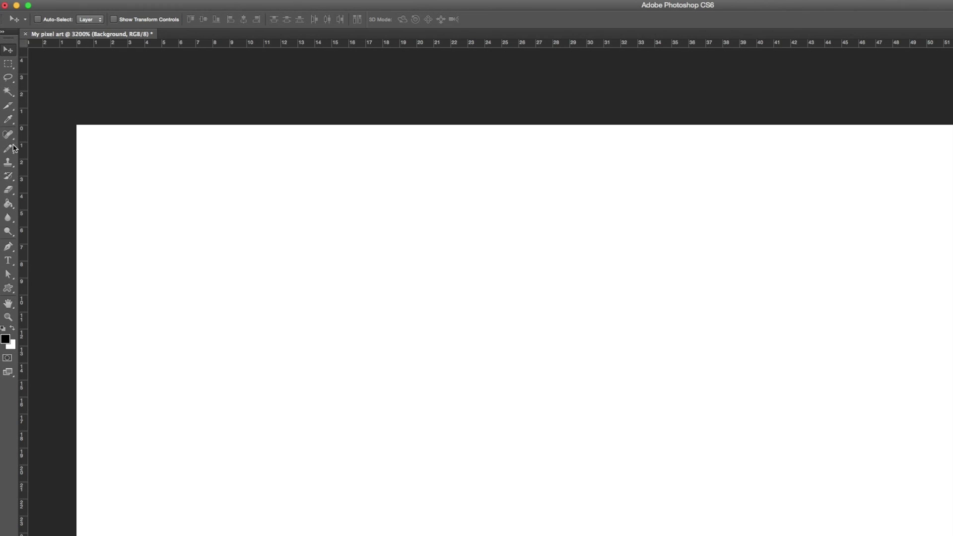
# - Select the Pencil tool for drawing on the blank 'My pixel art' canvas
pyautogui.click(9, 149)
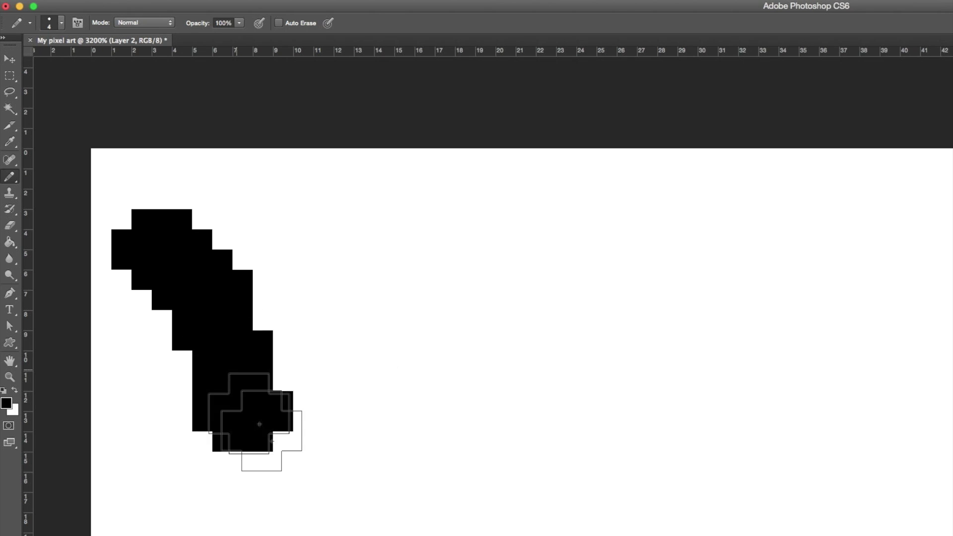
# - Undo a thick test stroke, set the pencil to 1 px, and draw a thin wavy line
pyautogui.moveTo(259, 425)
pyautogui.mouseDown()
pyautogui.moveTo(366, 457)
pyautogui.moveTo(469, 336)
pyautogui.moveTo(625, 313)
pyautogui.moveTo(653, 438)
pyautogui.moveTo(773, 521)
pyautogui.moveTo(819, 492)
pyautogui.mouseUp()
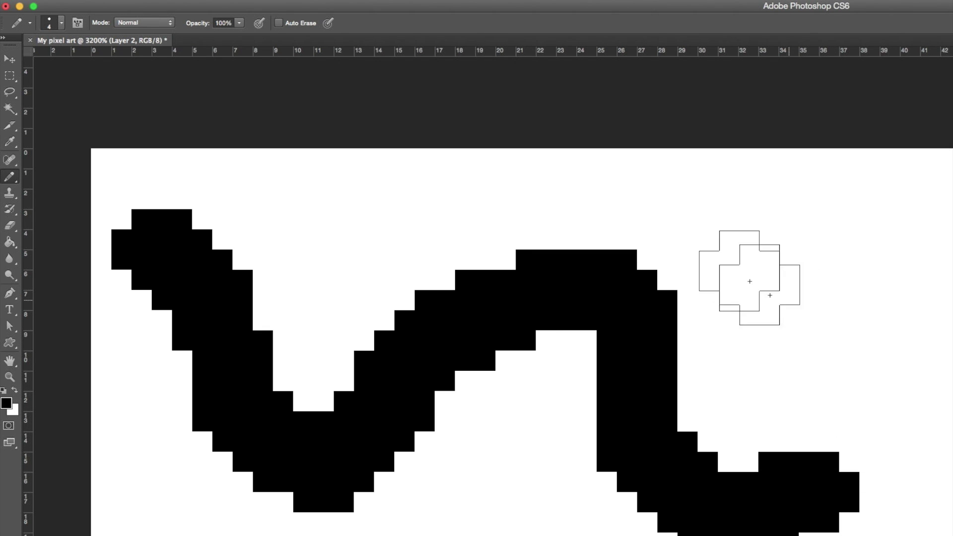
pyautogui.press('super+z')
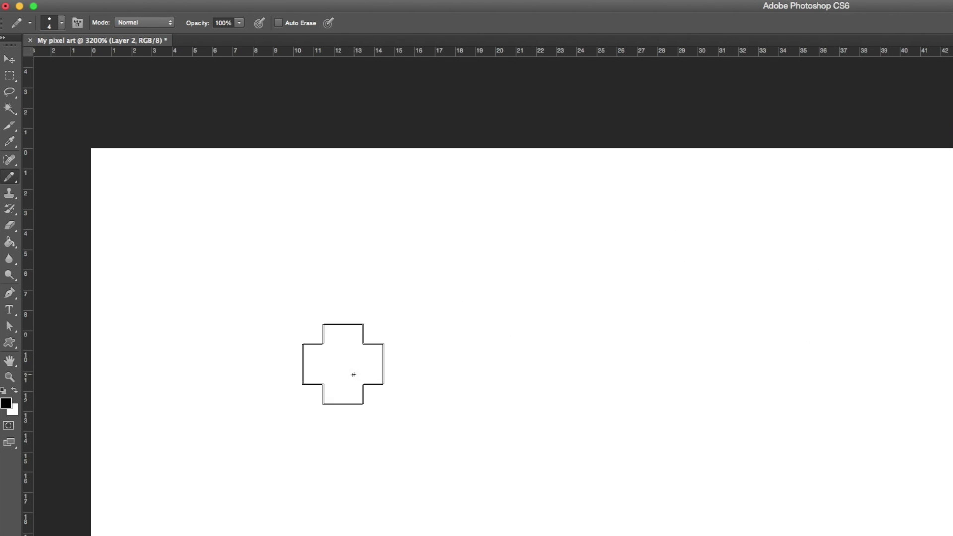
pyautogui.click(61, 22)
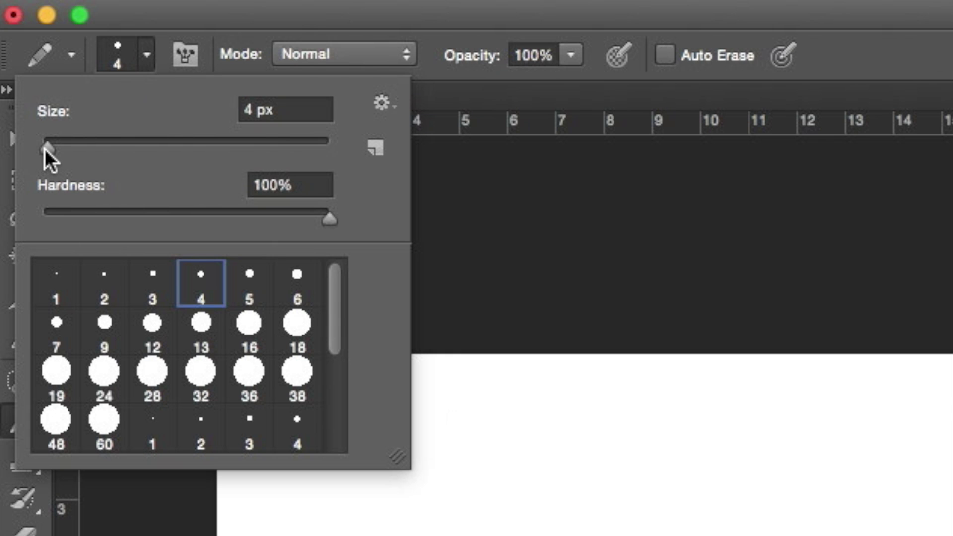
pyautogui.moveTo(19, 61); pyautogui.dragTo(10, 62)
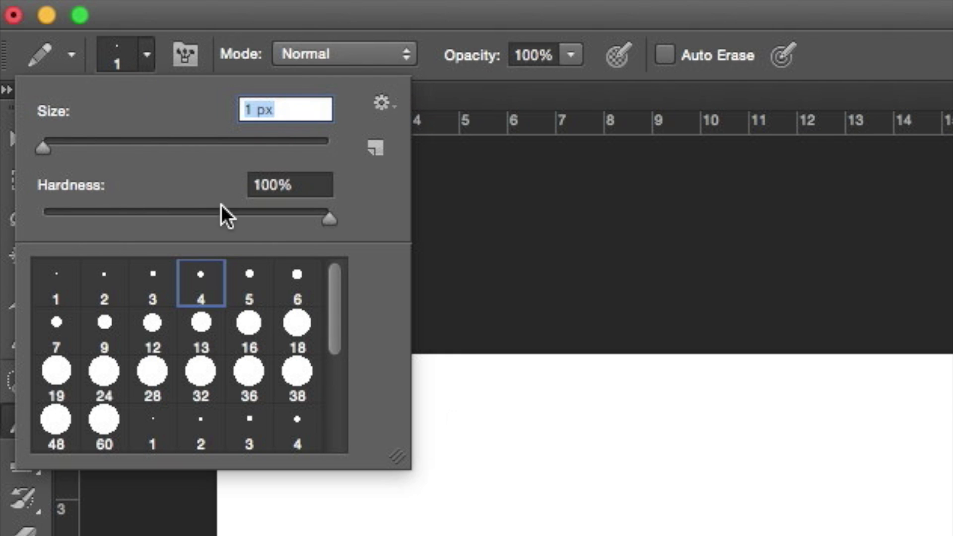
pyautogui.moveTo(182, 340)
pyautogui.mouseDown()
pyautogui.moveTo(548, 273)
pyautogui.moveTo(626, 534)
pyautogui.moveTo(842, 350)
pyautogui.moveTo(913, 526)
pyautogui.mouseUp()
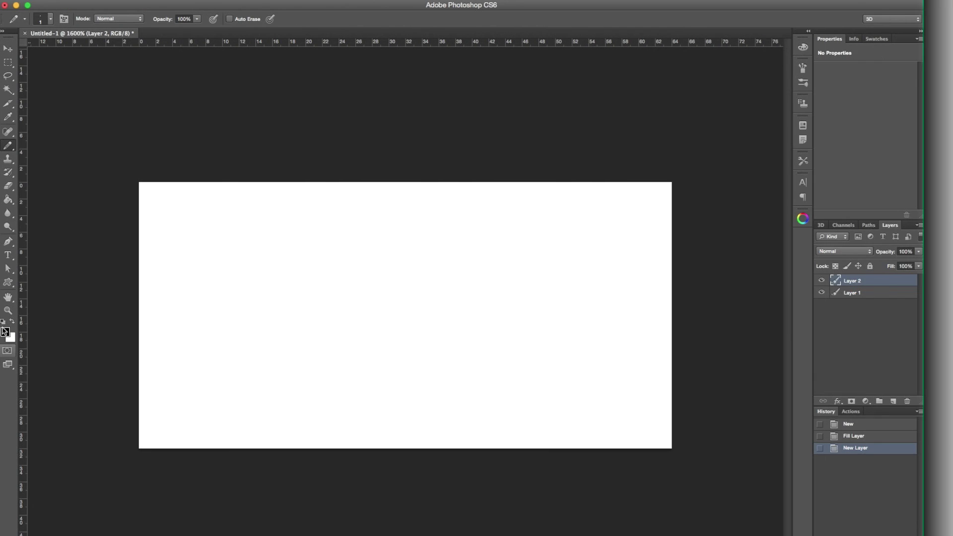
# - Set the foreground colour to bright red and draw a red line across the canvas
pyautogui.click(5, 331)
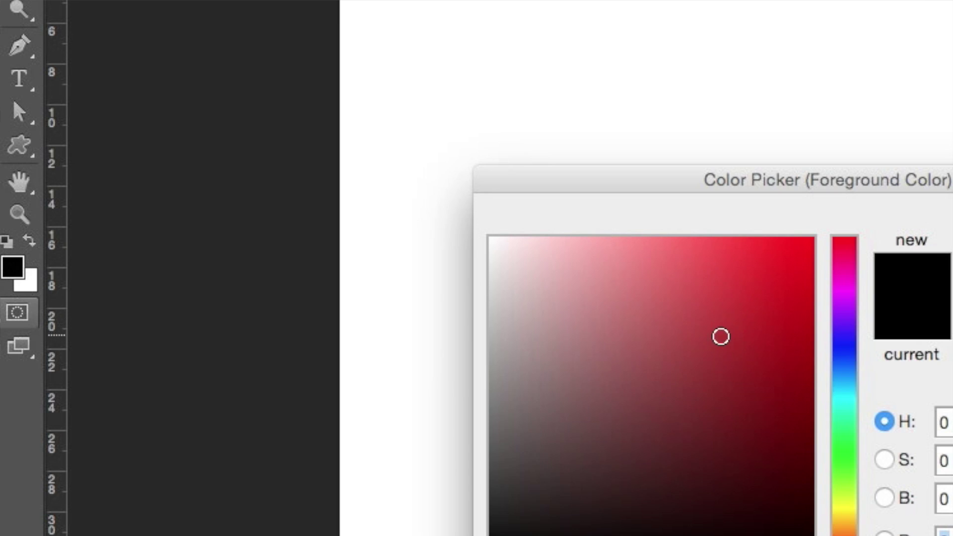
pyautogui.moveTo(720, 336); pyautogui.dragTo(809, 241)
pyautogui.click(440, 314)
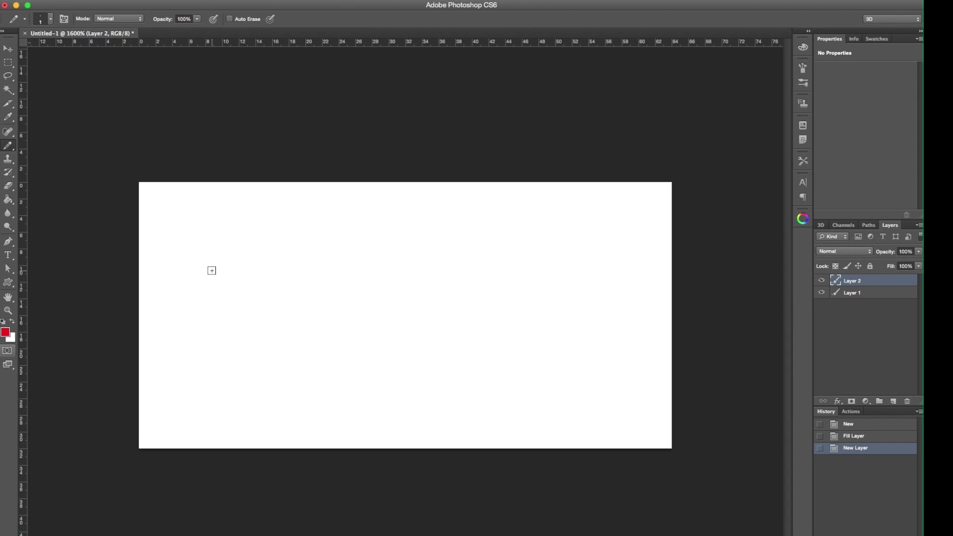
pyautogui.moveTo(205, 276); pyautogui.dragTo(347, 277)
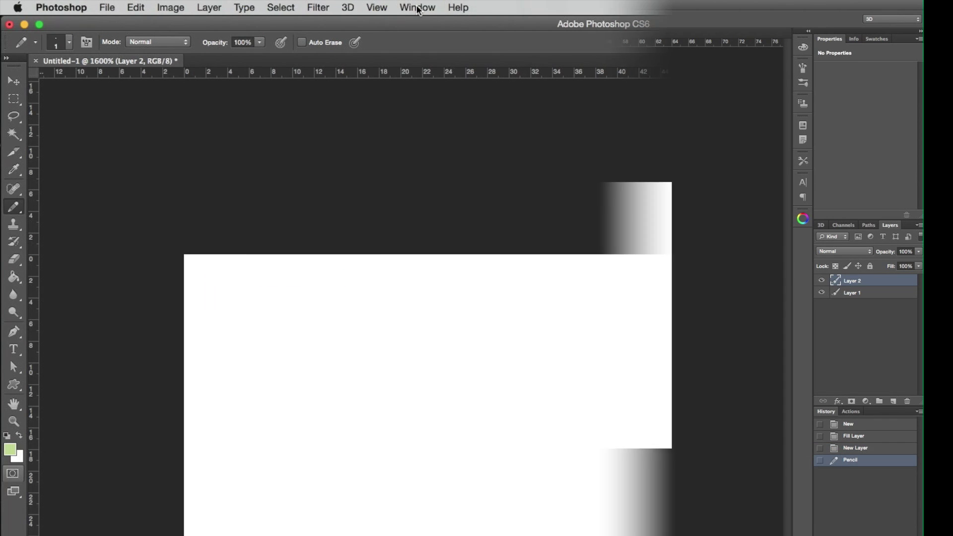
pyautogui.click(417, 7)
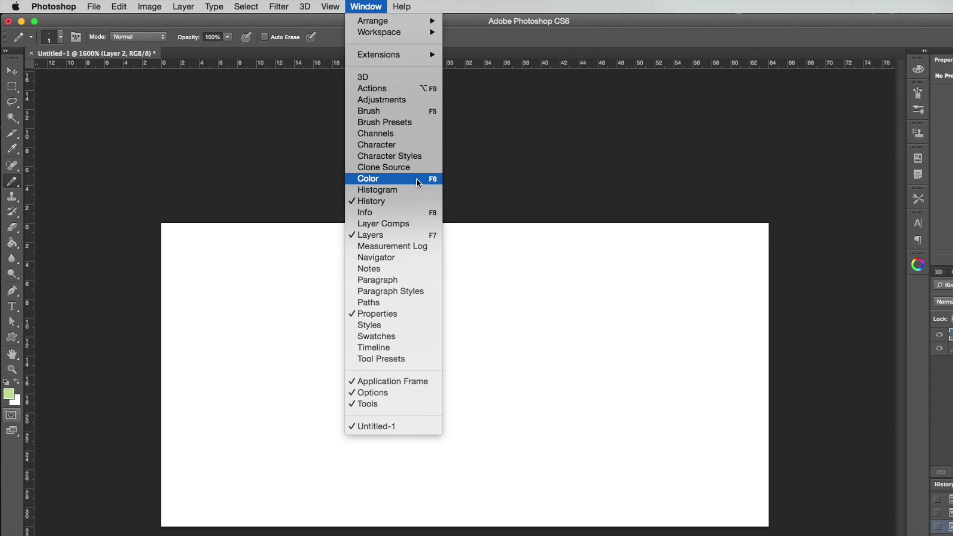
# - In the Color panel, shift the hue to 289 (purple) and draw a small purple circle
pyautogui.click(531, 376)
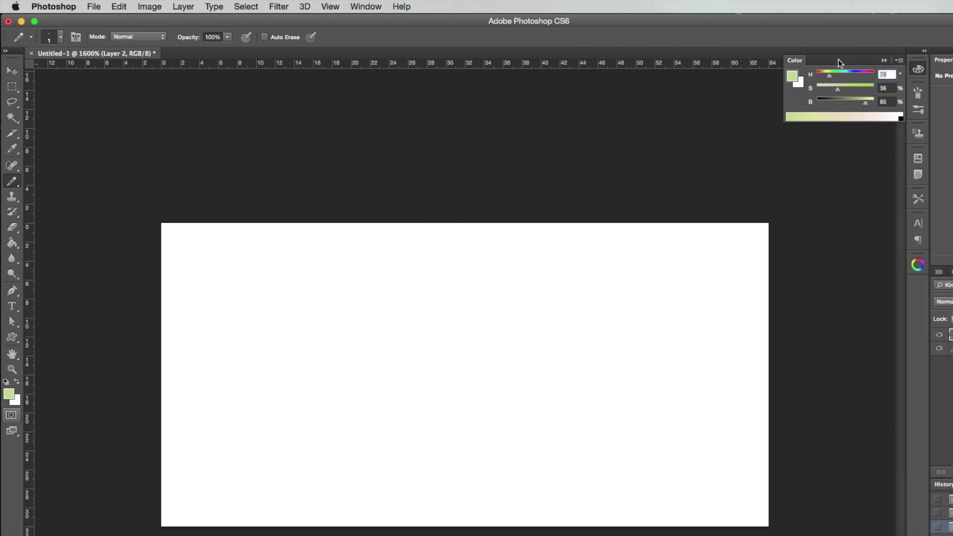
pyautogui.moveTo(827, 75); pyautogui.dragTo(863, 75)
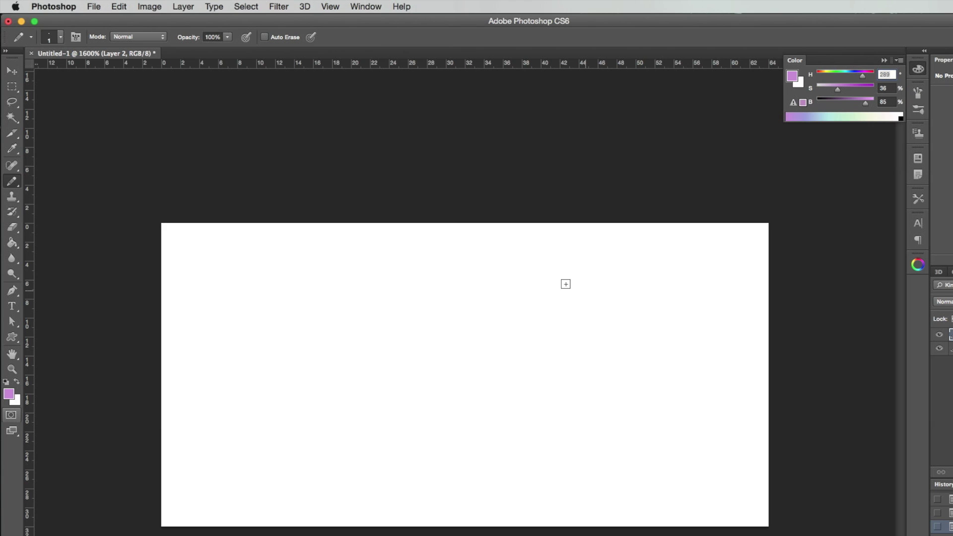
pyautogui.moveTo(564, 275)
pyautogui.mouseDown()
pyautogui.moveTo(514, 325)
pyautogui.moveTo(574, 278)
pyautogui.moveTo(566, 276)
pyautogui.mouseUp()
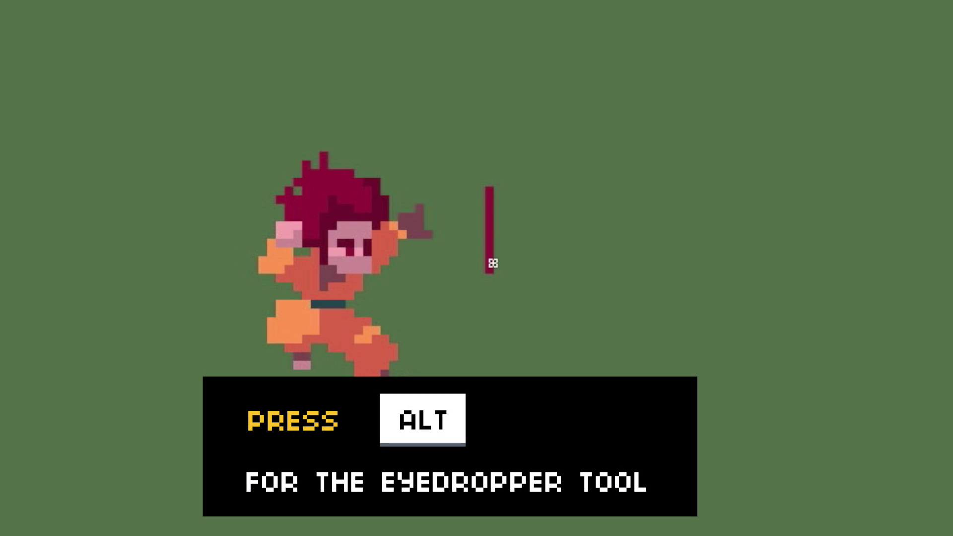
# - Sample the sprite's hair and body colours and draw dark red, orange-red and mauve test lines
pyautogui.keyDown('alt'); pyautogui.click(390, 193); pyautogui.keyUp('alt')
pyautogui.moveTo(532, 197); pyautogui.dragTo(524, 263)
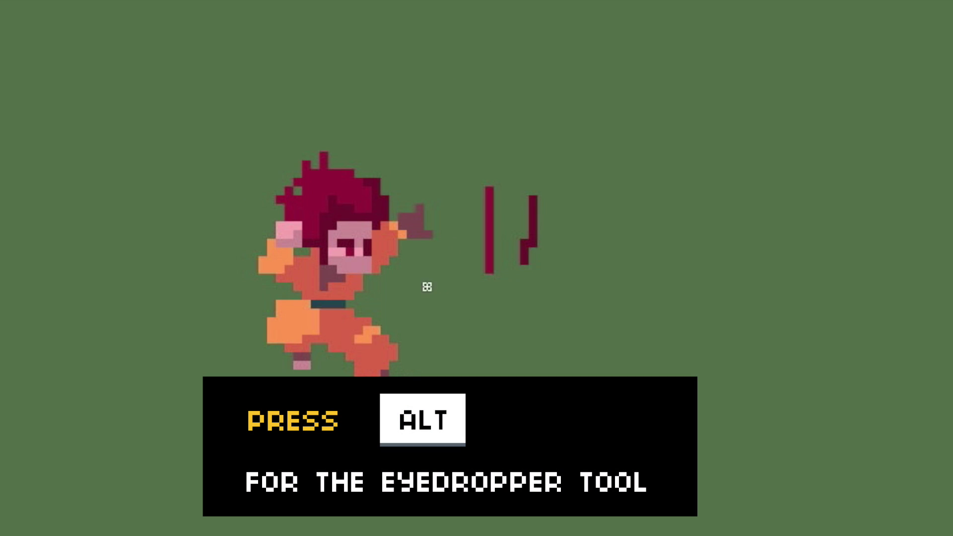
pyautogui.keyDown('alt'); pyautogui.click(353, 283); pyautogui.keyUp('alt')
pyautogui.moveTo(452, 295); pyautogui.dragTo(568, 300)
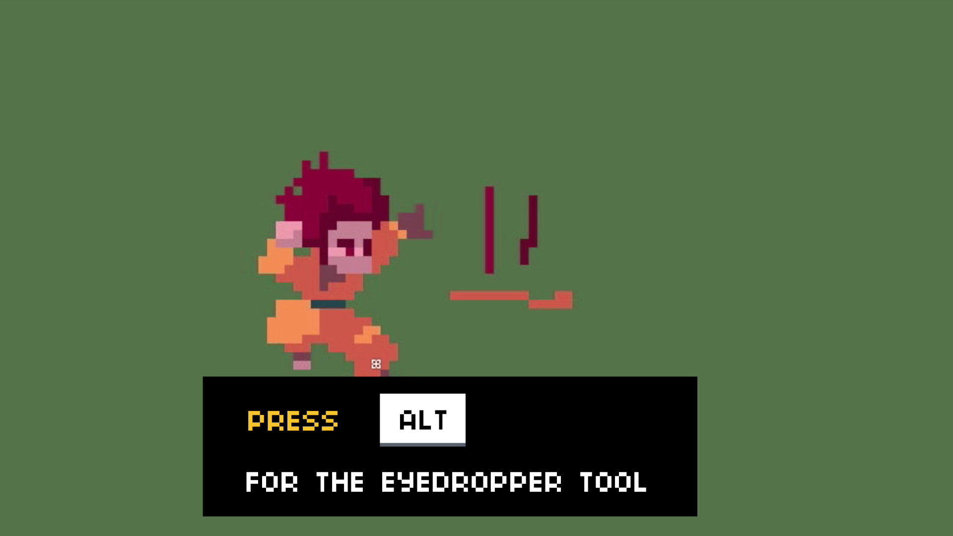
pyautogui.moveTo(580, 219); pyautogui.dragTo(583, 263)
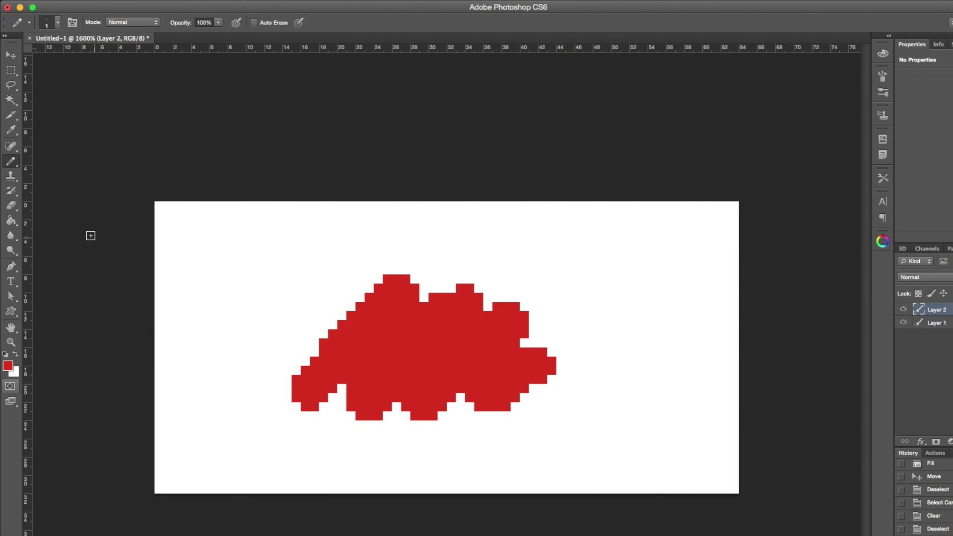
# - Set the Eraser to Pencil mode and erase the red blob's left side and soft pink fringe pixels
pyautogui.click(13, 206)
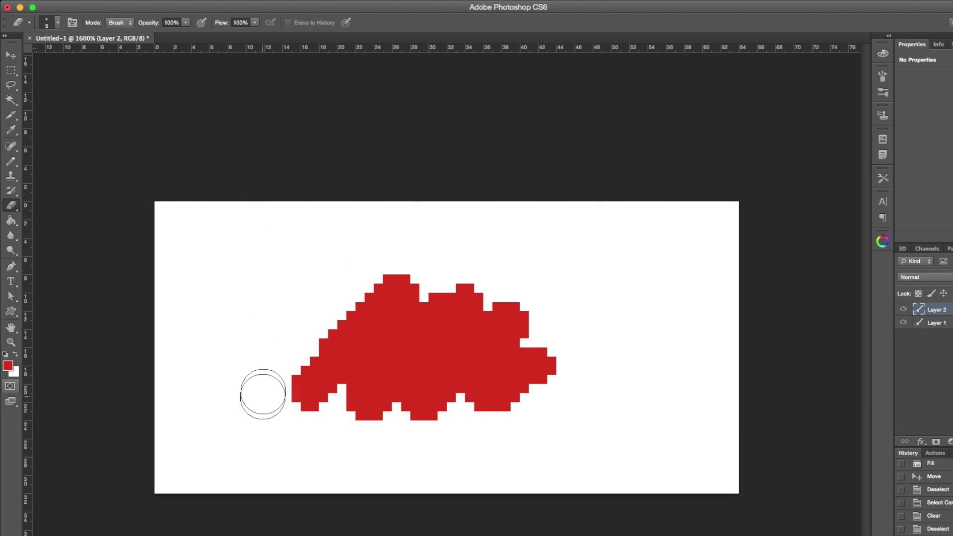
pyautogui.moveTo(263, 394)
pyautogui.mouseDown()
pyautogui.moveTo(290, 373)
pyautogui.moveTo(291, 402)
pyautogui.moveTo(338, 322)
pyautogui.moveTo(333, 376)
pyautogui.moveTo(466, 263)
pyautogui.mouseUp()
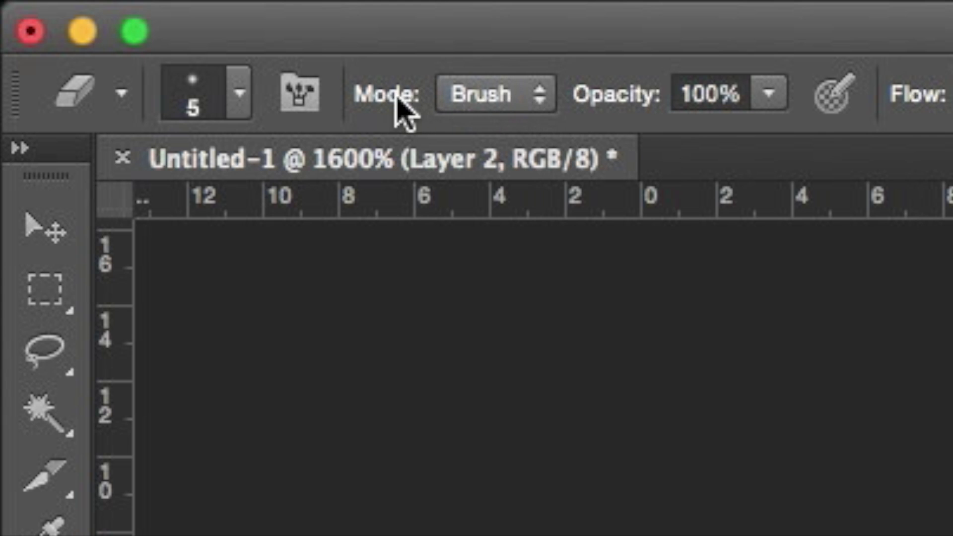
pyautogui.click(130, 25)
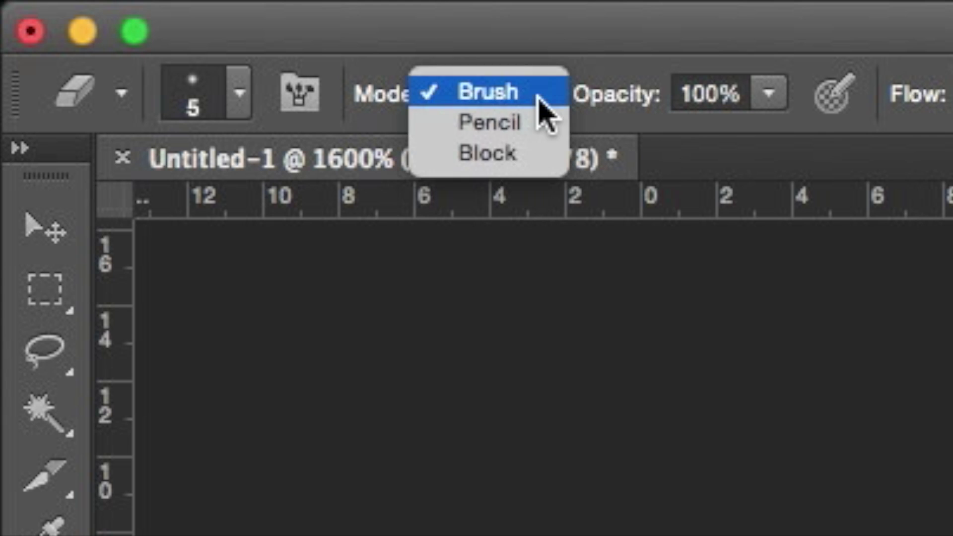
pyautogui.click(516, 128)
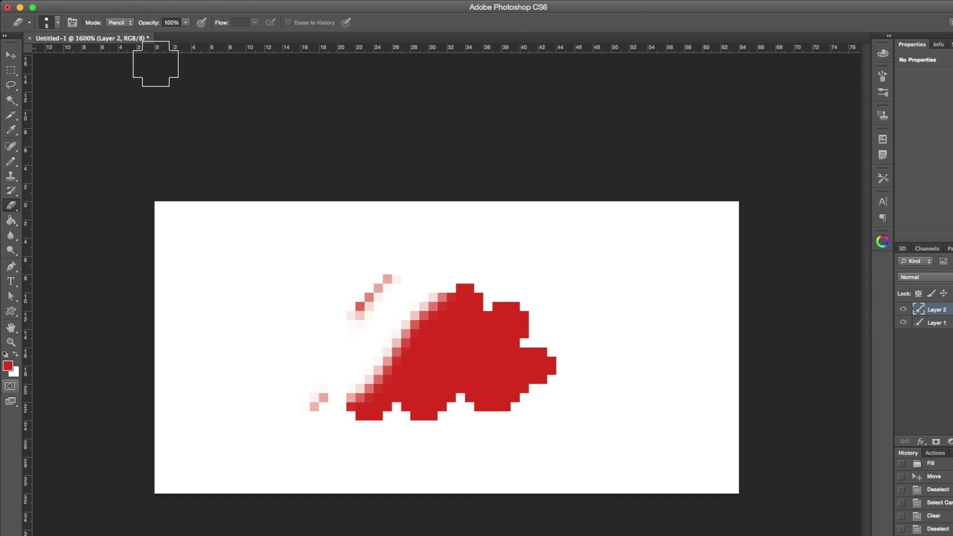
pyautogui.moveTo(314, 319)
pyautogui.mouseDown()
pyautogui.moveTo(347, 319)
pyautogui.moveTo(383, 276)
pyautogui.mouseUp()
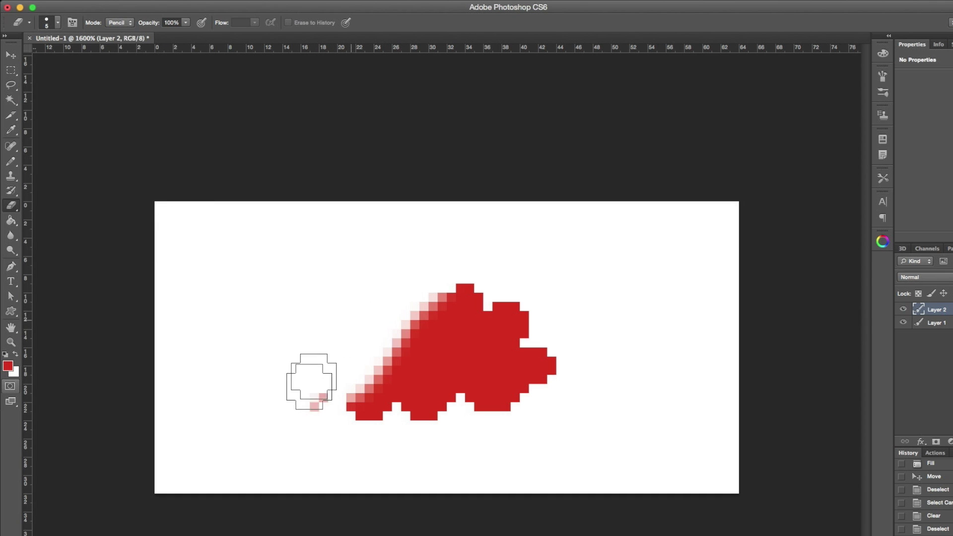
pyautogui.moveTo(311, 382)
pyautogui.mouseDown()
pyautogui.moveTo(421, 267)
pyautogui.moveTo(335, 385)
pyautogui.moveTo(352, 373)
pyautogui.moveTo(449, 255)
pyautogui.mouseUp()
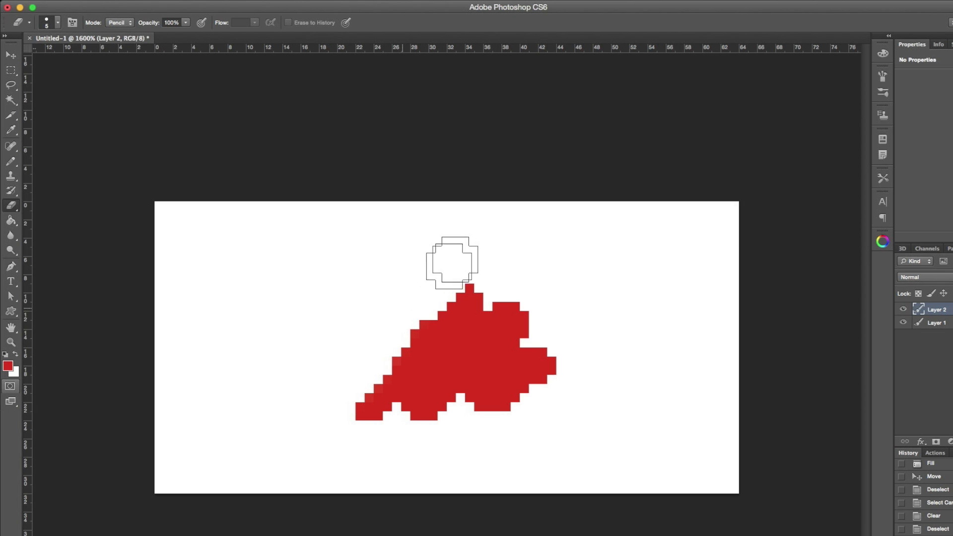
# - Erase every red pixel on Layer 2 with a 1 px eraser, then a 3 px eraser
pyautogui.click(58, 23)
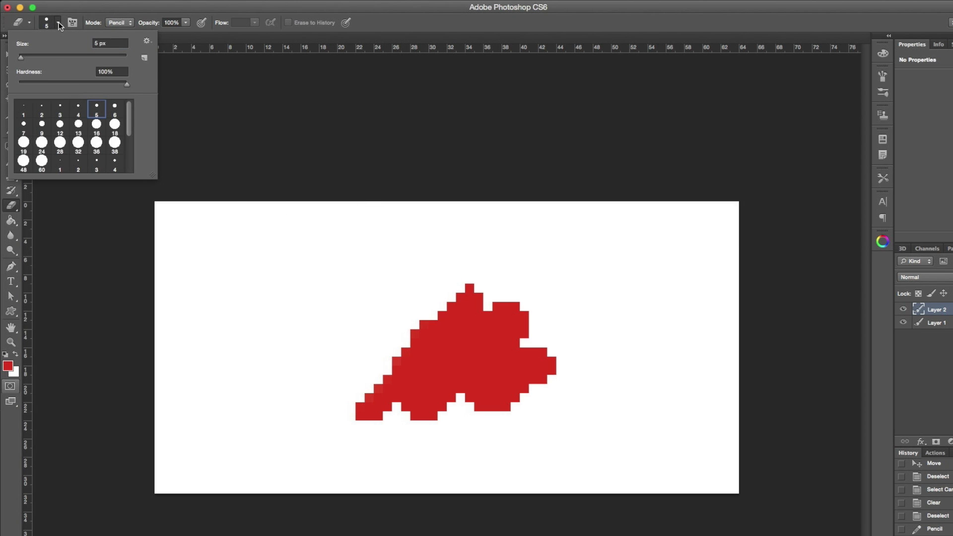
pyautogui.click(25, 111)
pyautogui.moveTo(361, 347)
pyautogui.mouseDown()
pyautogui.moveTo(522, 349)
pyautogui.moveTo(529, 326)
pyautogui.moveTo(520, 340)
pyautogui.moveTo(517, 305)
pyautogui.moveTo(437, 304)
pyautogui.moveTo(496, 308)
pyautogui.moveTo(507, 292)
pyautogui.moveTo(459, 291)
pyautogui.mouseUp()
pyautogui.rightClick(438, 297)
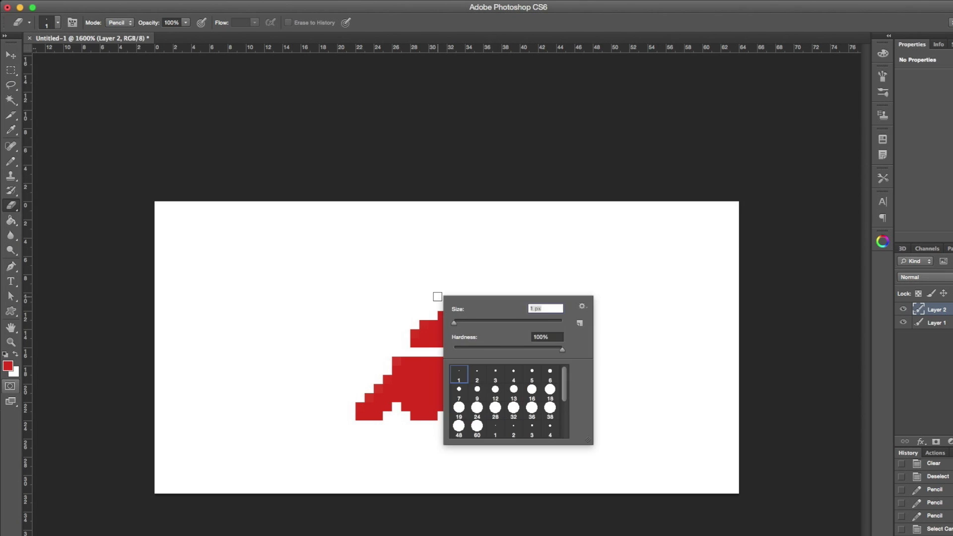
pyautogui.click(495, 375)
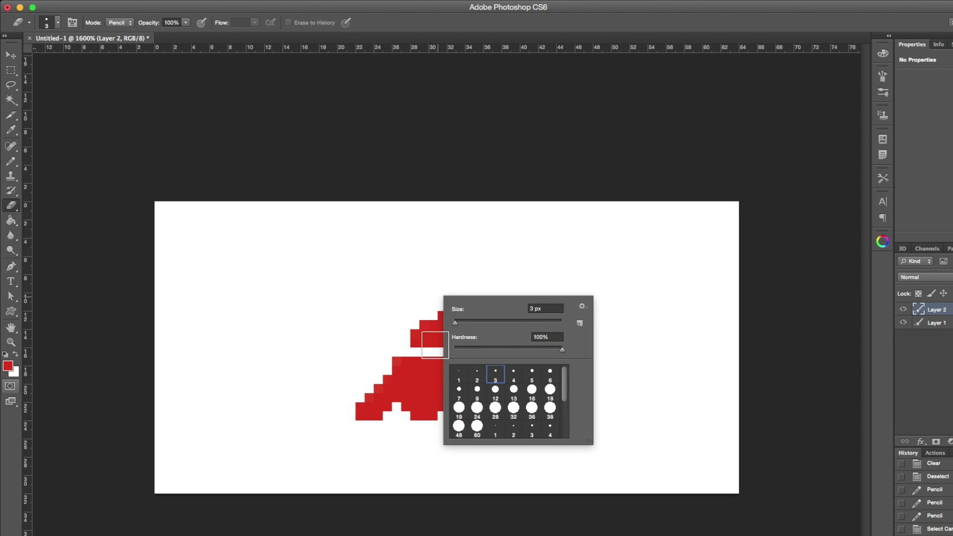
pyautogui.click(372, 340)
pyautogui.moveTo(525, 330)
pyautogui.mouseDown()
pyautogui.moveTo(388, 384)
pyautogui.moveTo(425, 357)
pyautogui.moveTo(433, 378)
pyautogui.moveTo(531, 355)
pyautogui.moveTo(543, 380)
pyautogui.mouseUp()
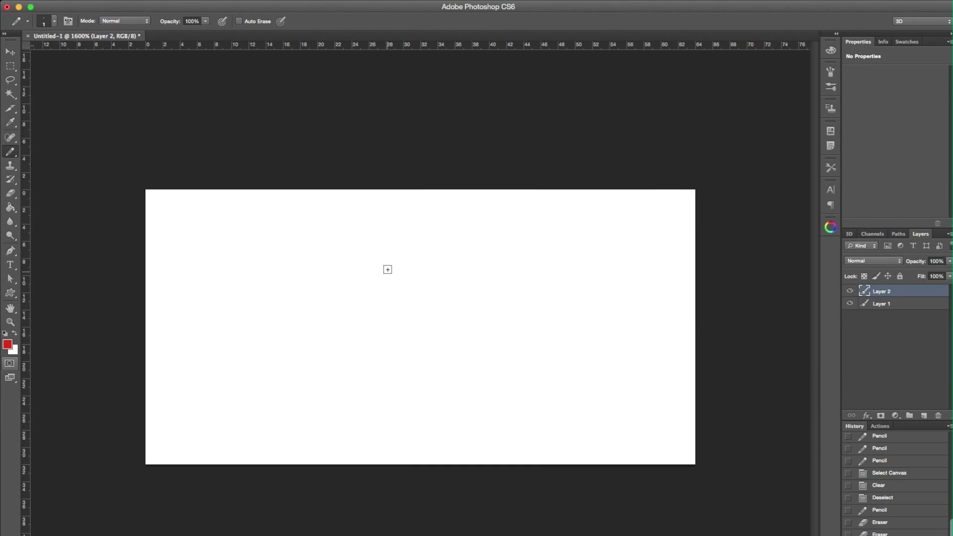
# - Pencil a red circle outline and fill its inside with the Paint Bucket at tolerance 1, no anti-aliasing
pyautogui.moveTo(372, 260)
pyautogui.mouseDown()
pyautogui.moveTo(295, 342)
pyautogui.moveTo(357, 411)
pyautogui.moveTo(435, 396)
pyautogui.moveTo(460, 336)
pyautogui.moveTo(434, 288)
pyautogui.moveTo(378, 258)
pyautogui.mouseUp()
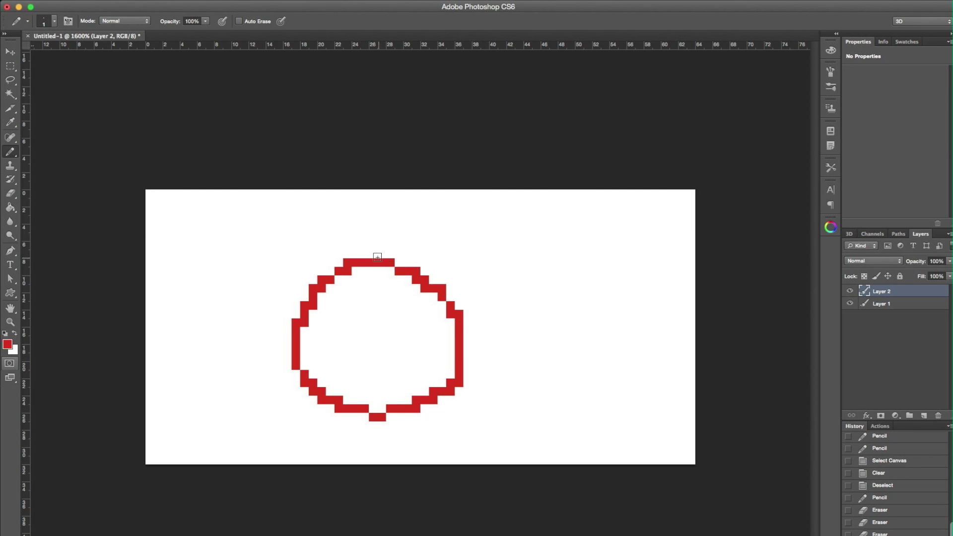
pyautogui.click(11, 209)
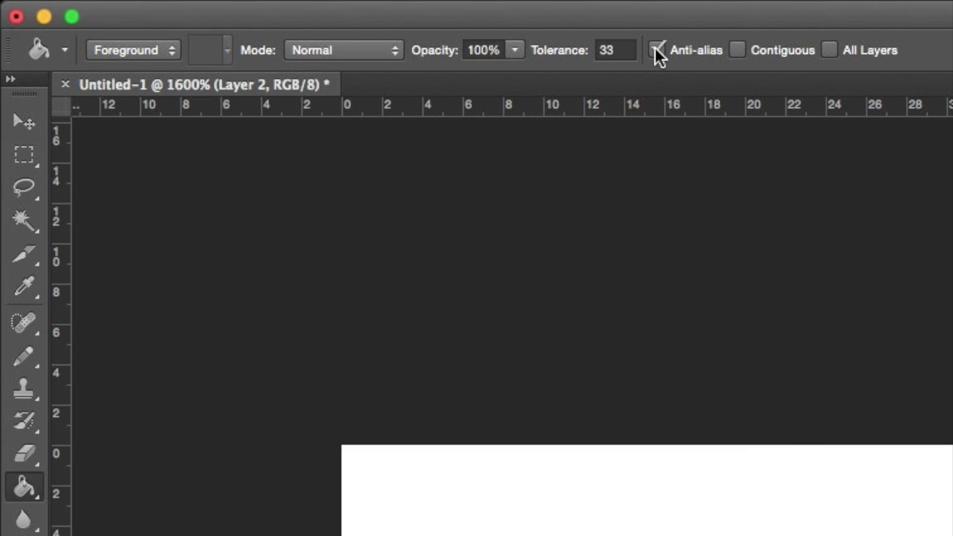
pyautogui.click(588, 58)
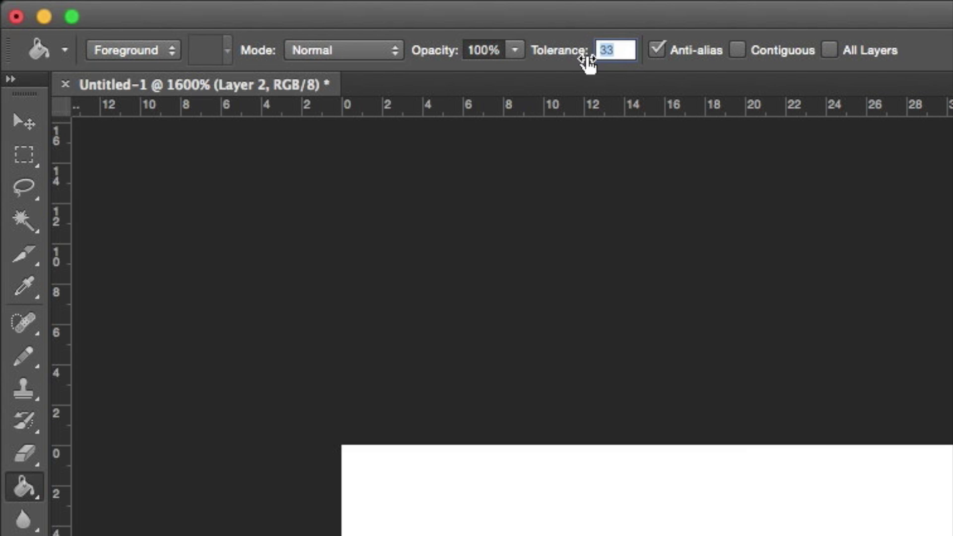
pyautogui.write('1')
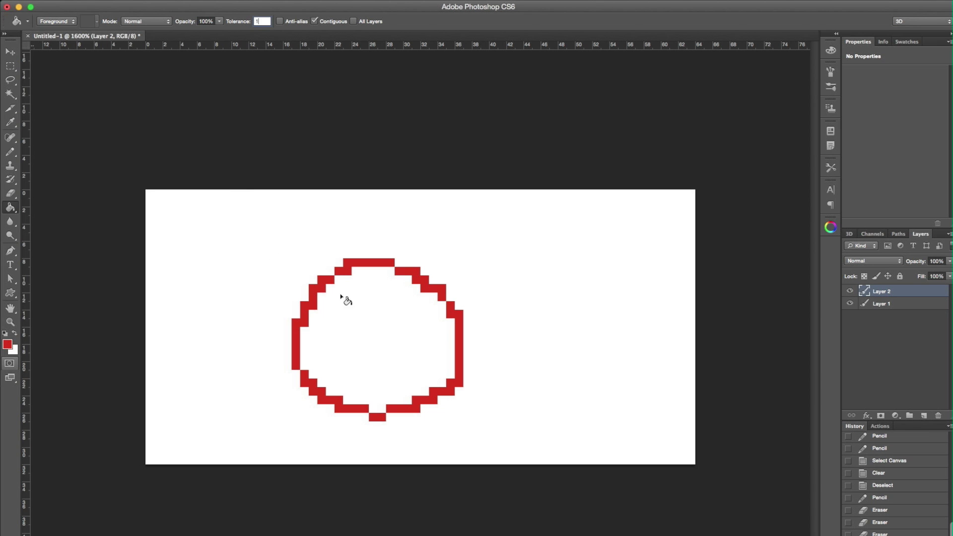
pyautogui.click(357, 305)
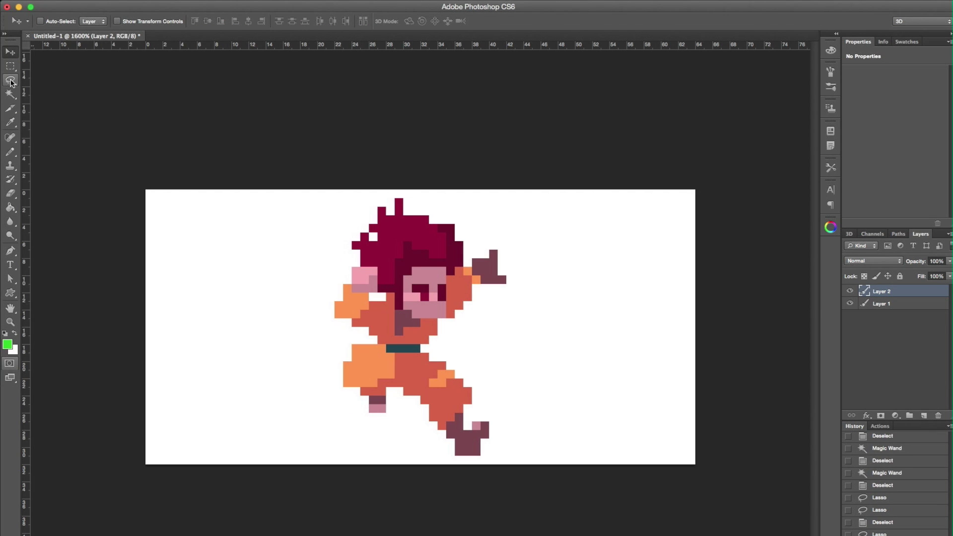
# - Lasso-select the character's hand on Layer 2
pyautogui.moveTo(11, 82); pyautogui.dragTo(52, 82)
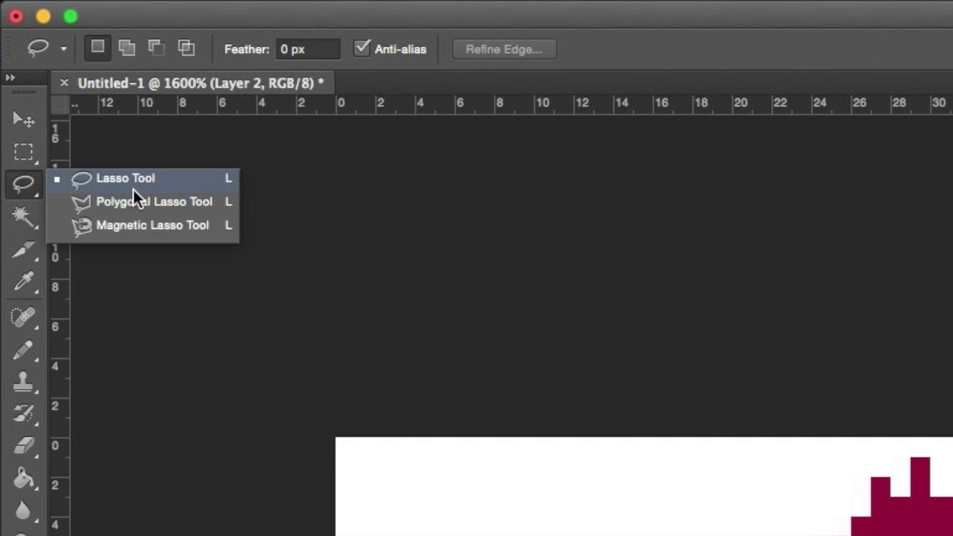
pyautogui.click(135, 178)
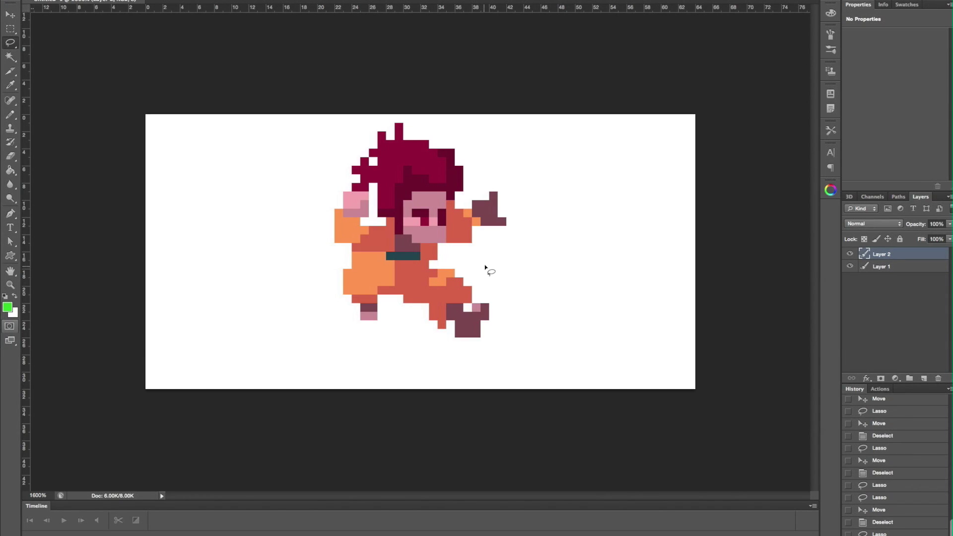
pyautogui.moveTo(493, 177); pyautogui.dragTo(462, 206)
pyautogui.moveTo(450, 240); pyautogui.dragTo(536, 176)
# - Cut and paste the hand onto new Layer 3, moving it 6 px right and 1 px up
pyautogui.hotkey('ctrl', 'x')
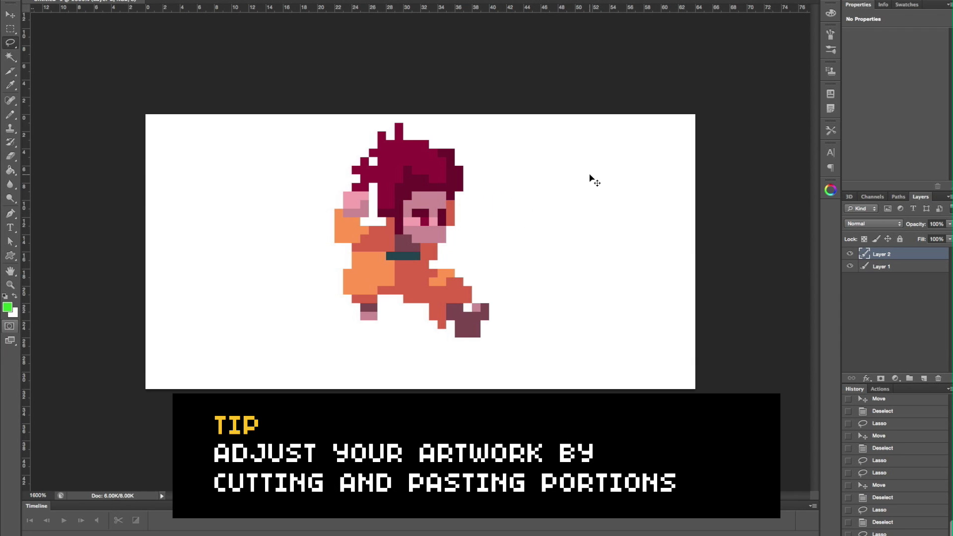
pyautogui.hotkey('ctrl', 'v')
pyautogui.press('v')
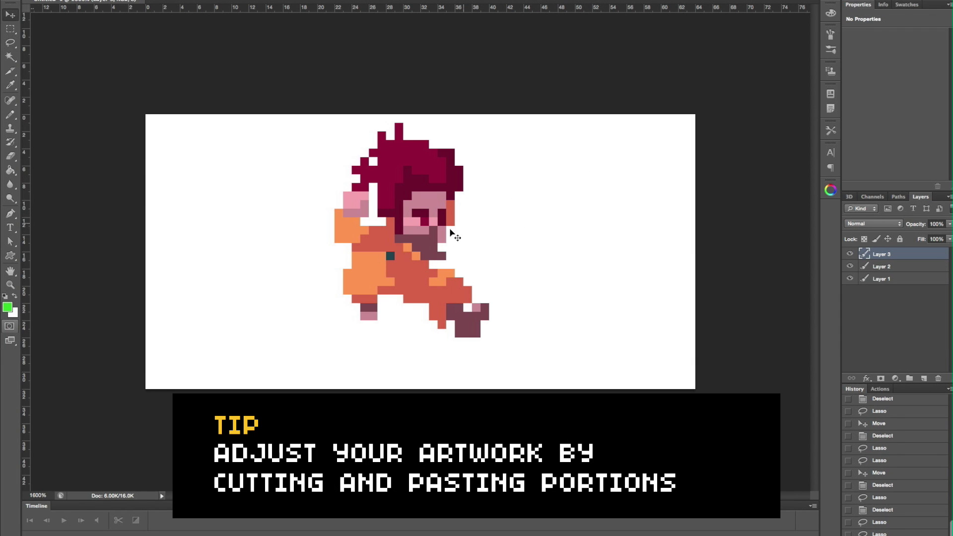
pyautogui.moveTo(437, 240); pyautogui.dragTo(483, 217)
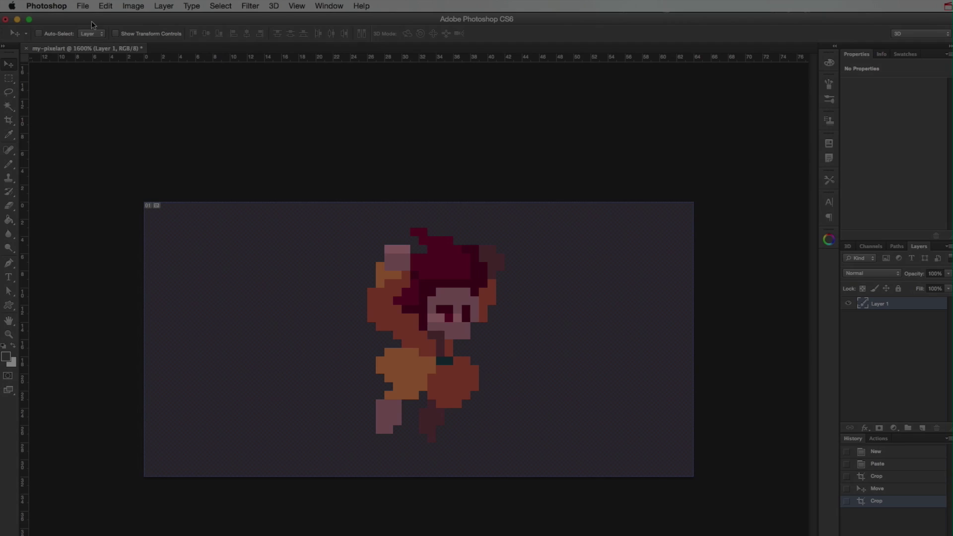
# - Save As my-pixelart.psd in Photoshop format inside 'my pixel folder'
pyautogui.click(83, 6)
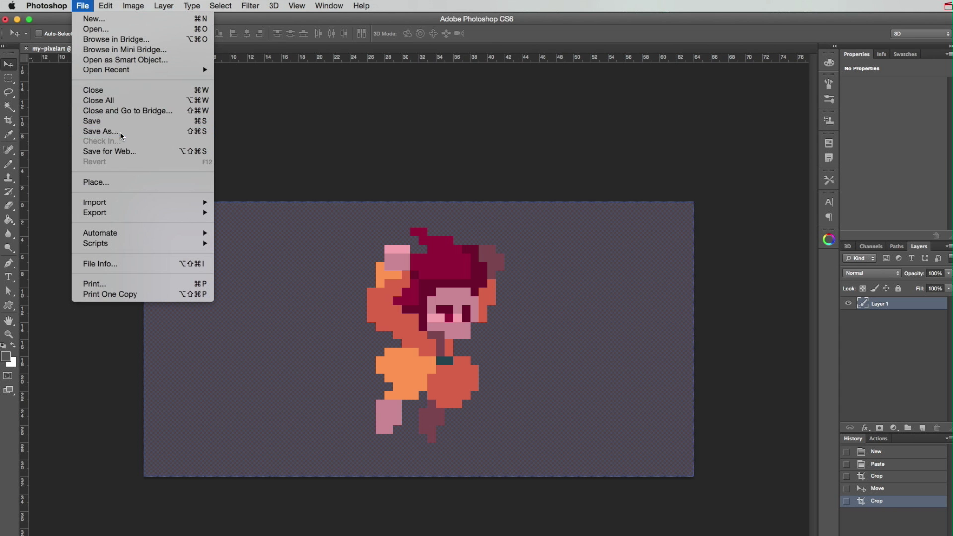
pyautogui.click(356, 417)
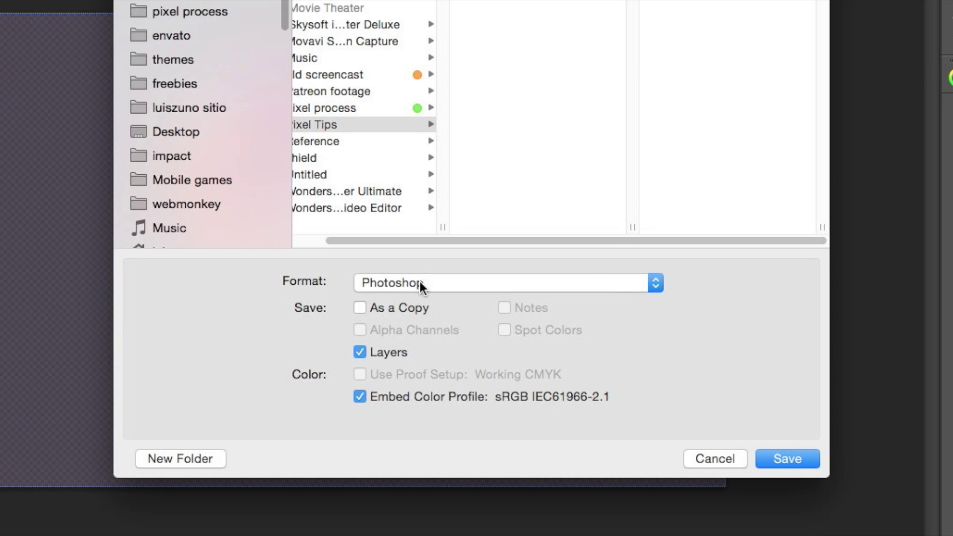
pyautogui.click(450, 282)
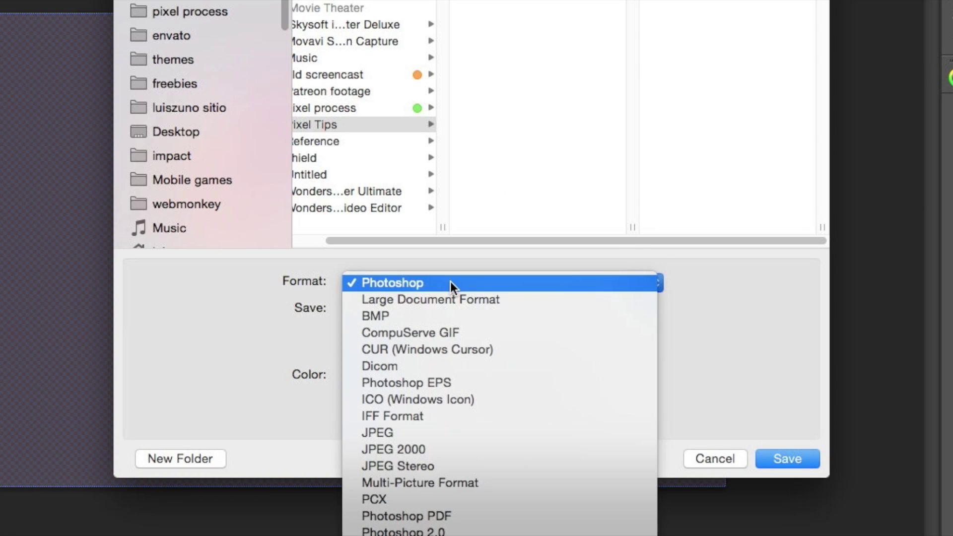
pyautogui.click(448, 281)
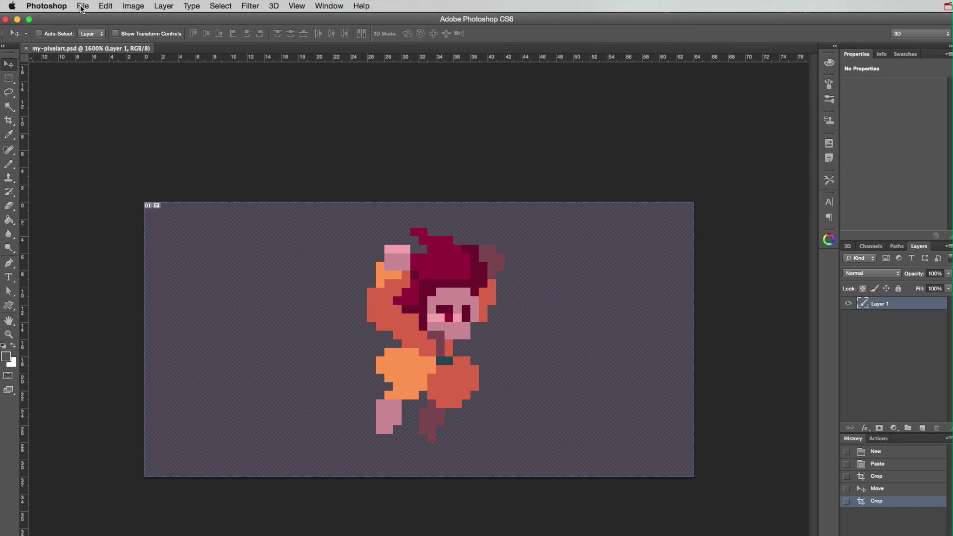
# - Open Save for Web with the PNG-24 preset and zoom the preview in on the 64×32 sprite
pyautogui.click(83, 7)
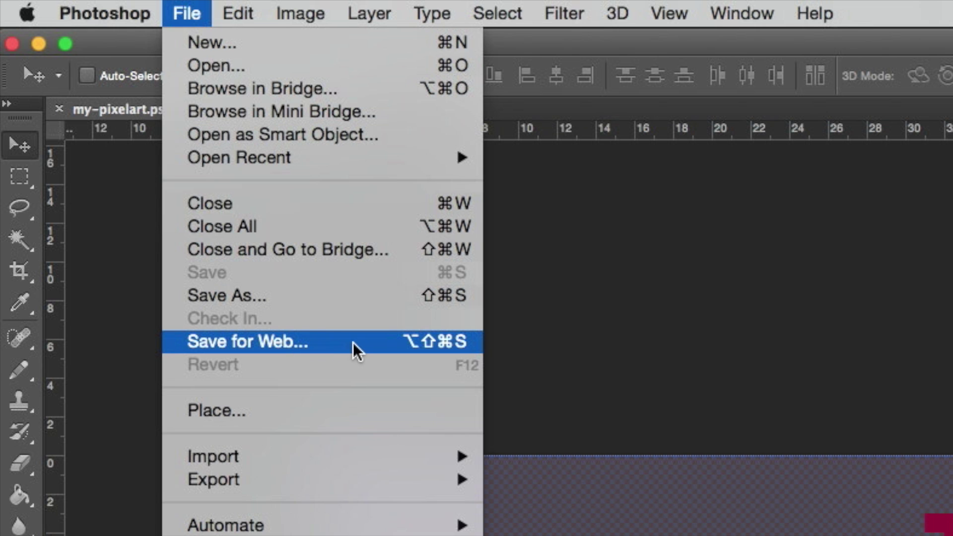
pyautogui.click(353, 342)
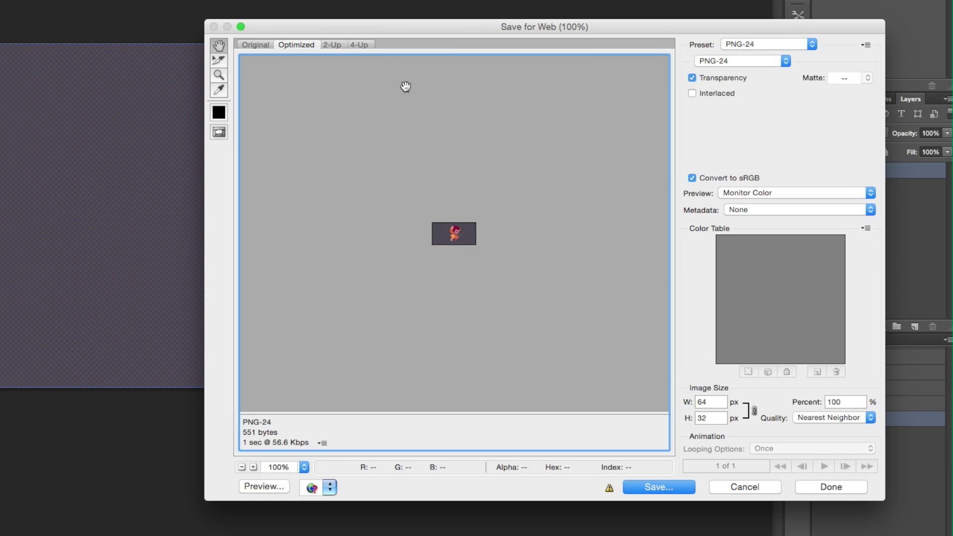
pyautogui.click(367, 227)
pyautogui.moveTo(425, 204); pyautogui.dragTo(505, 265)
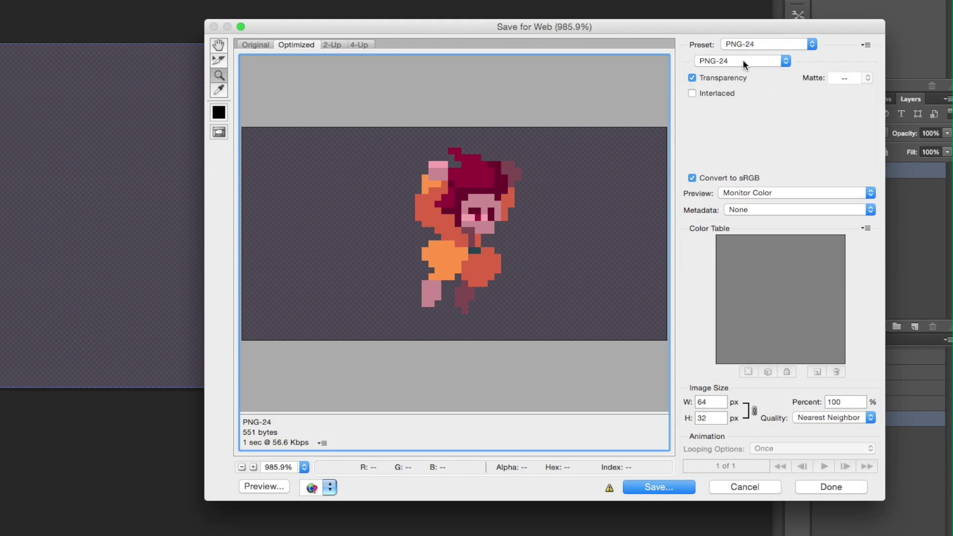